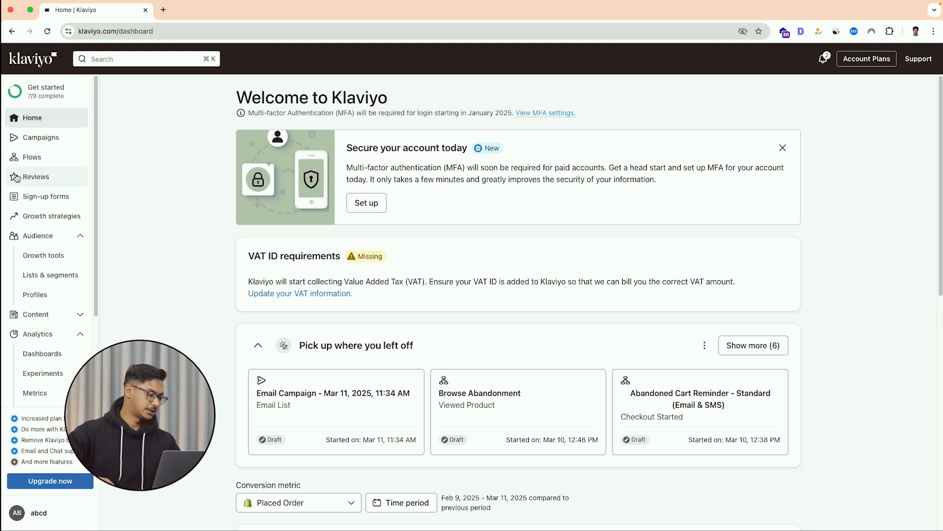
Open the report of the sent campaign "Email Campaign - Feb 25, 2025, 2:57 PM" and look over its rates and engagement
left_click(38, 142)
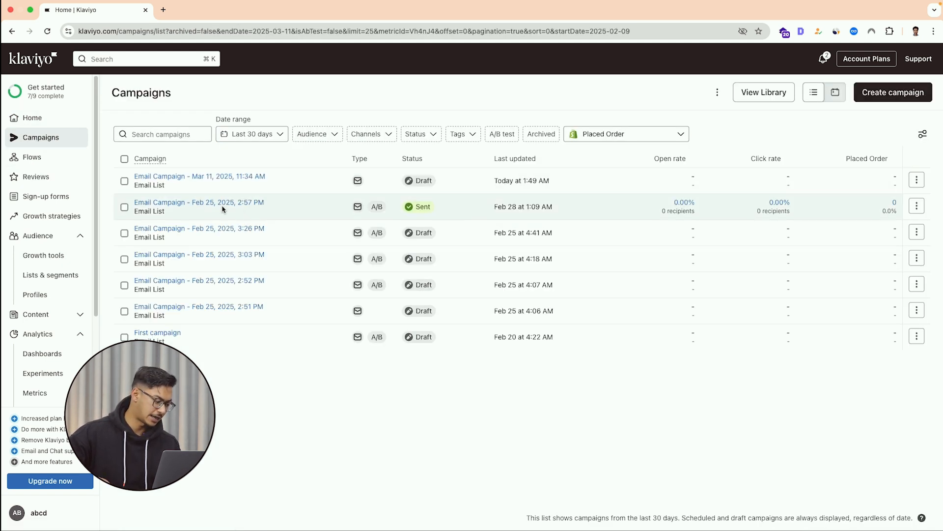
left_click(186, 206)
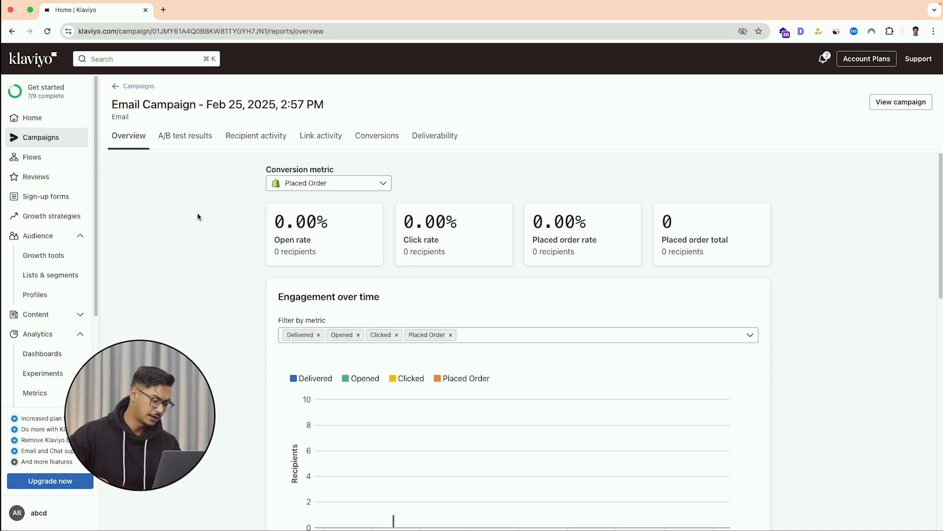
scroll(281, 293, "down", 2)
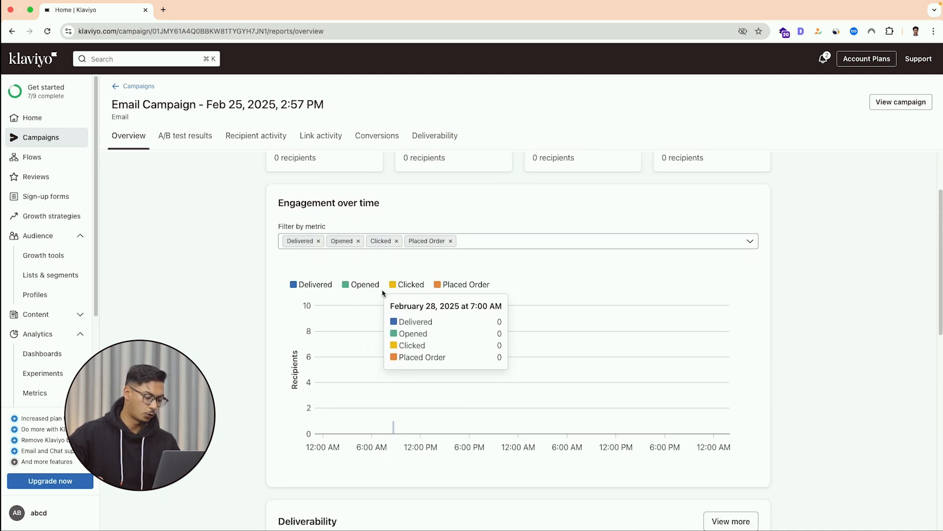
scroll(501, 281, "down", 1)
scroll(497, 286, "up", 3)
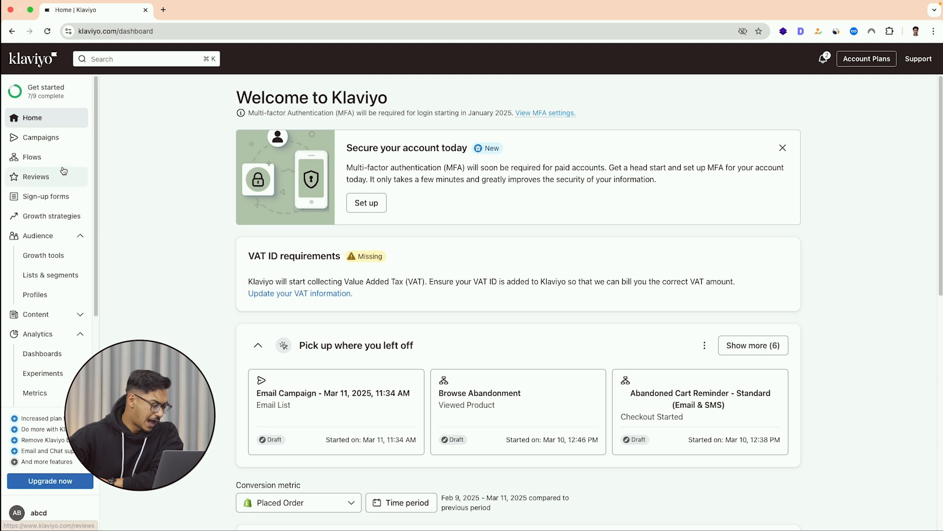
Reopen the sent Feb 25, 2:57 PM campaign's report from the campaign list and examine its engagement-over-time chart
left_click(37, 143)
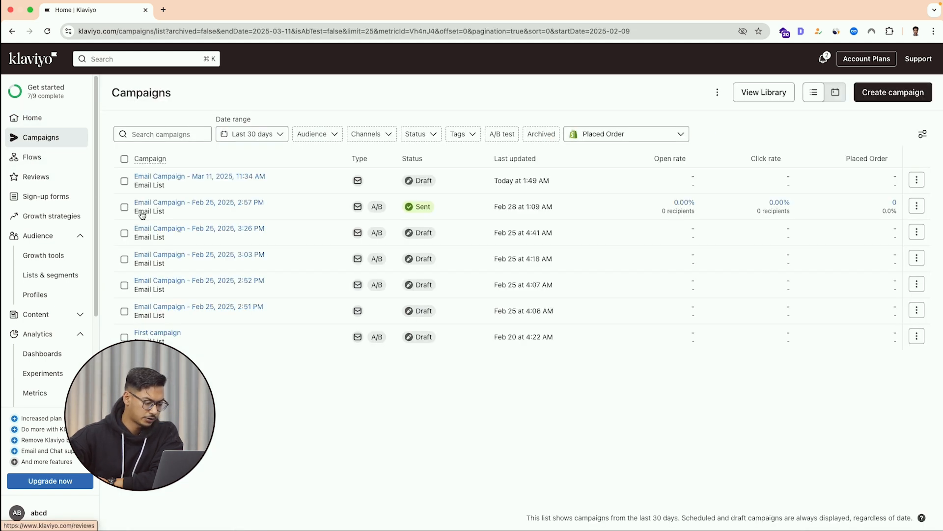
mouse_move(199, 228)
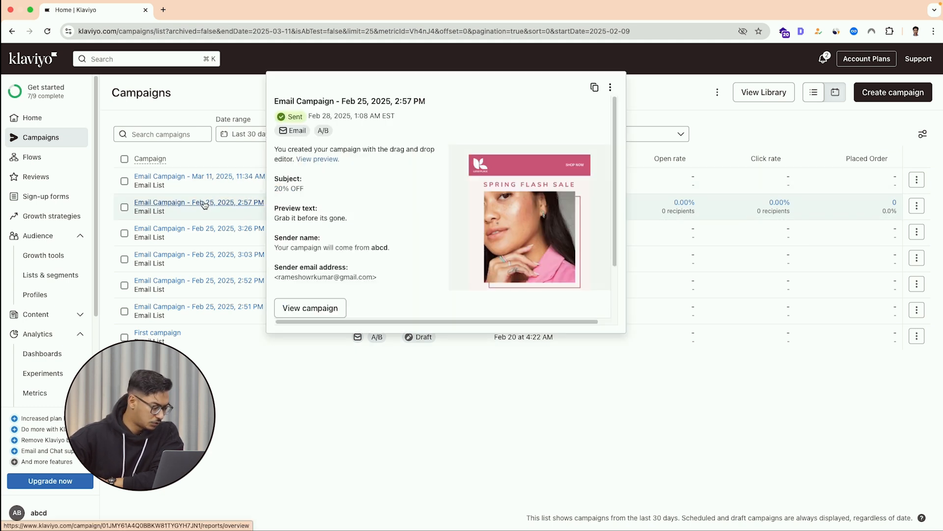
left_click(200, 207)
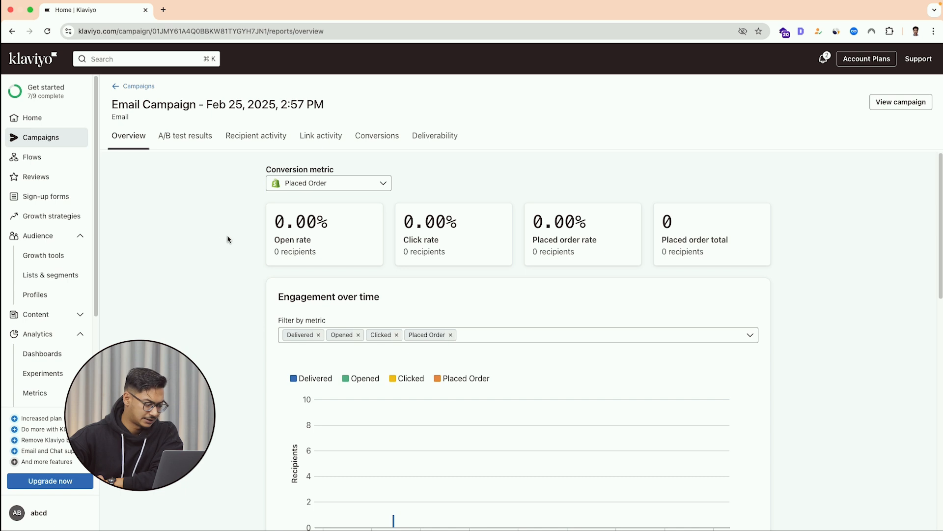
scroll(228, 239, "down", 5)
scroll(245, 239, "down", 2)
scroll(247, 237, "up", 2)
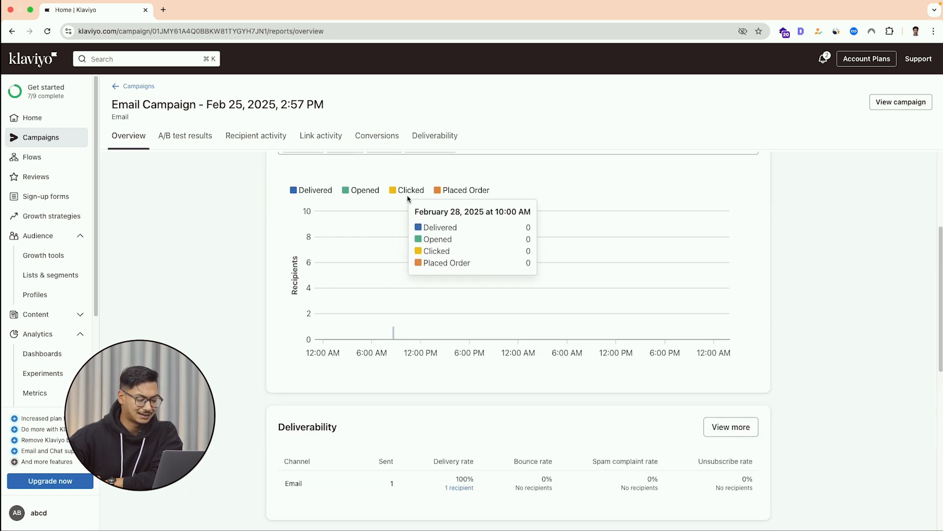
Examine the campaign's deliverability rates and email content details in the overview report
scroll(466, 204, "down", 6)
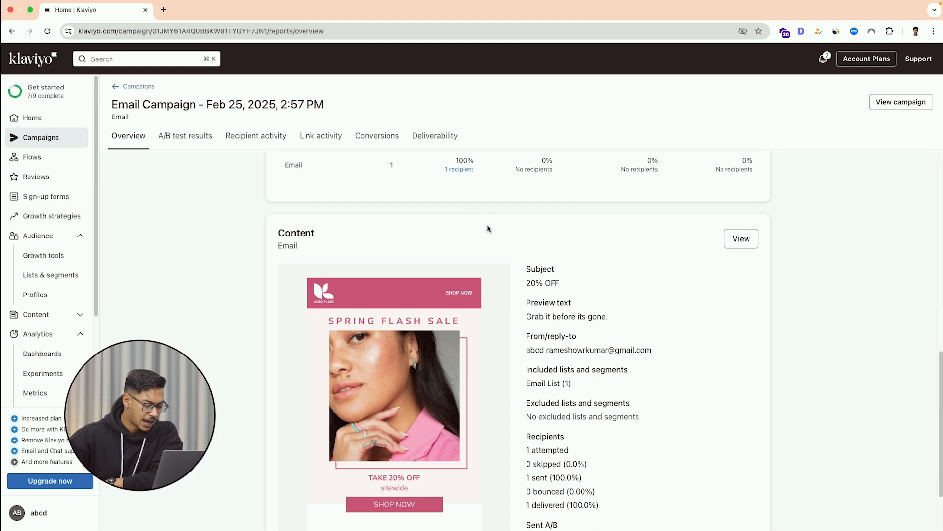
scroll(495, 223, "up", 1)
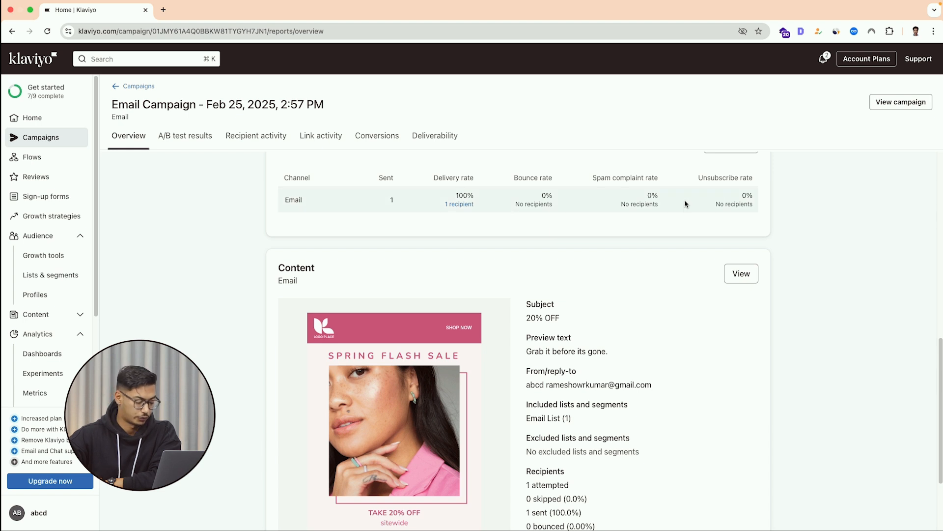
scroll(680, 211, "down", 2)
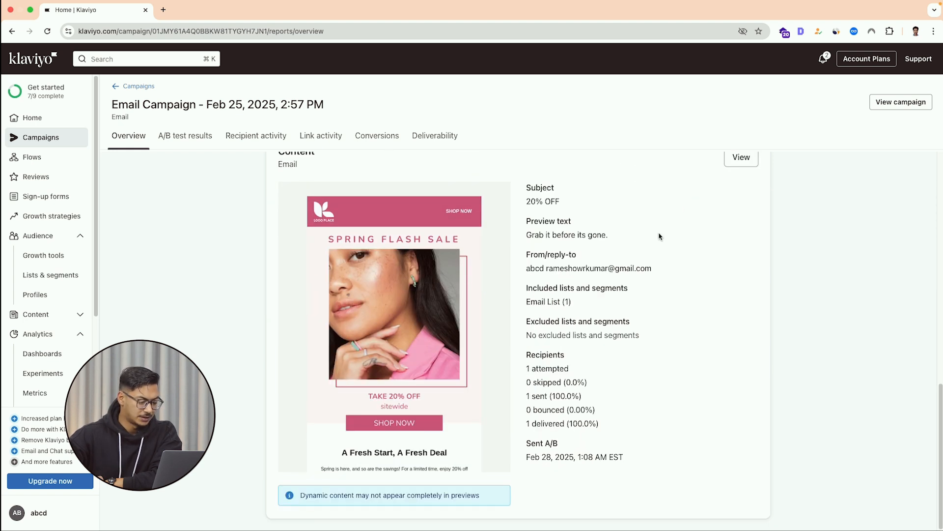
scroll(639, 237, "up", 2)
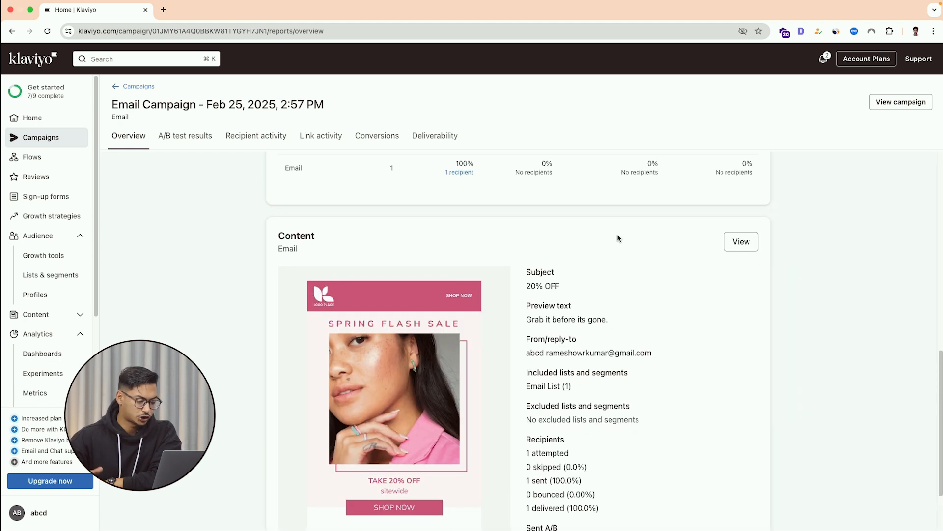
scroll(617, 238, "up", 5)
scroll(525, 234, "up", 2)
scroll(521, 237, "down", 8)
scroll(516, 241, "up", 9)
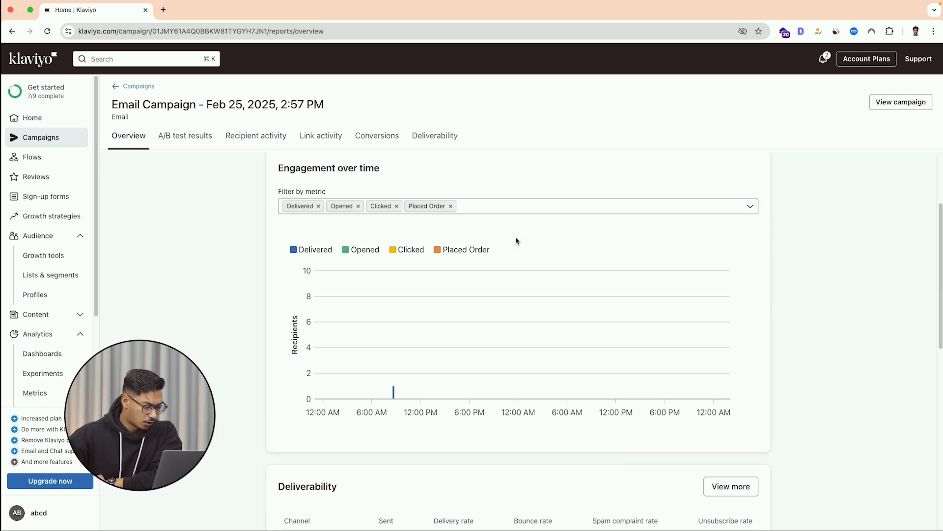
scroll(579, 249, "up", 1)
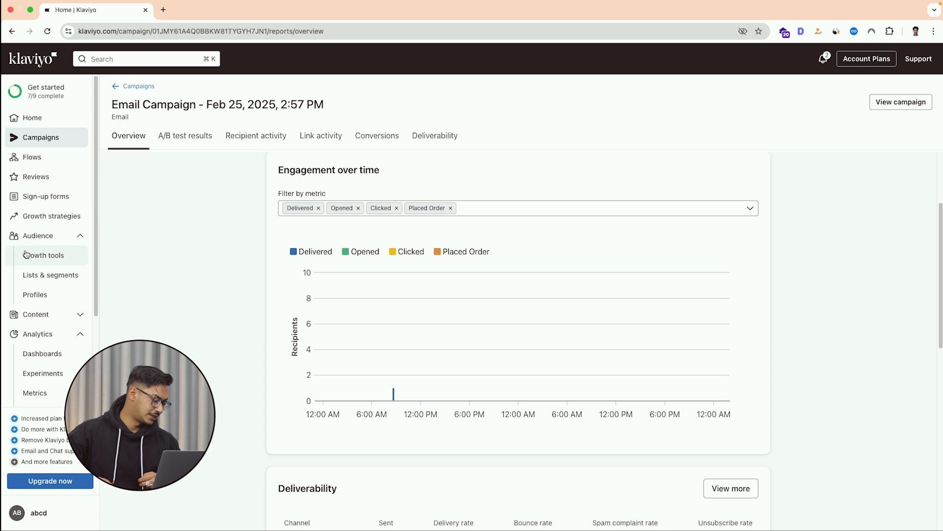
Start a new segment in Lists & segments and name it "Active for 60 Days"
left_click(60, 278)
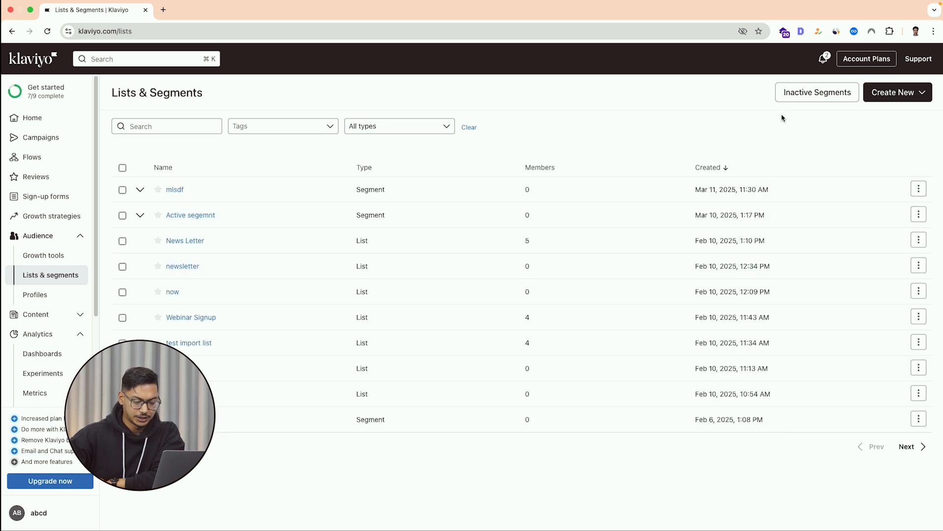
left_click(917, 98)
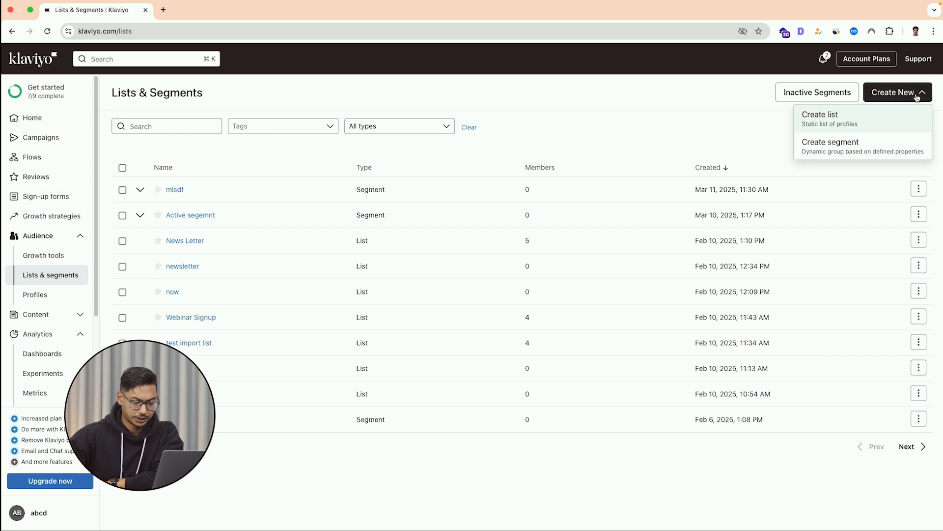
left_click(857, 148)
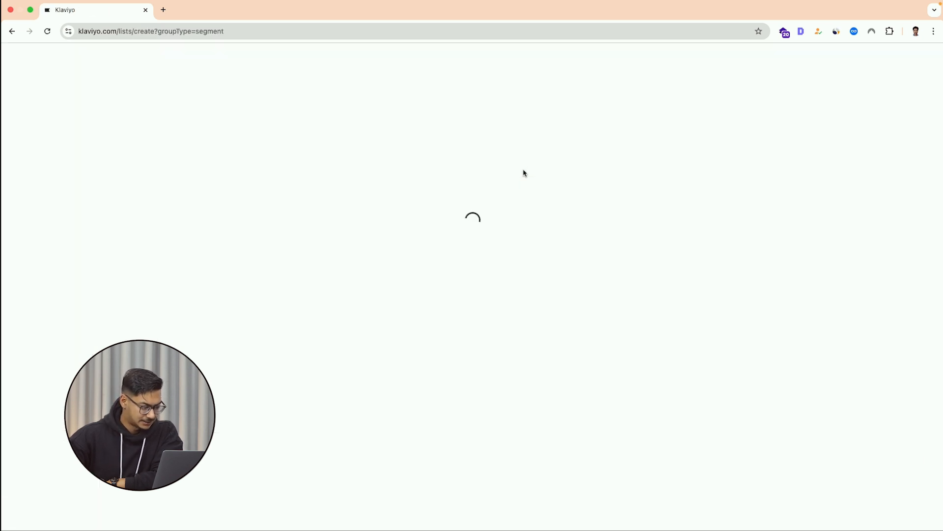
left_click(320, 211)
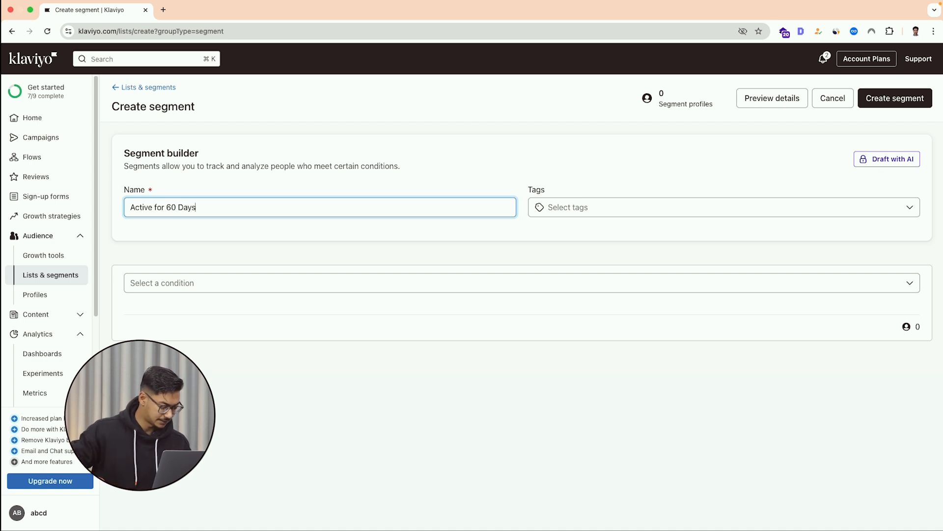
Add a "What someone has done (or not done)" condition: Active on Site at least once in the last 60 days
left_click(415, 290)
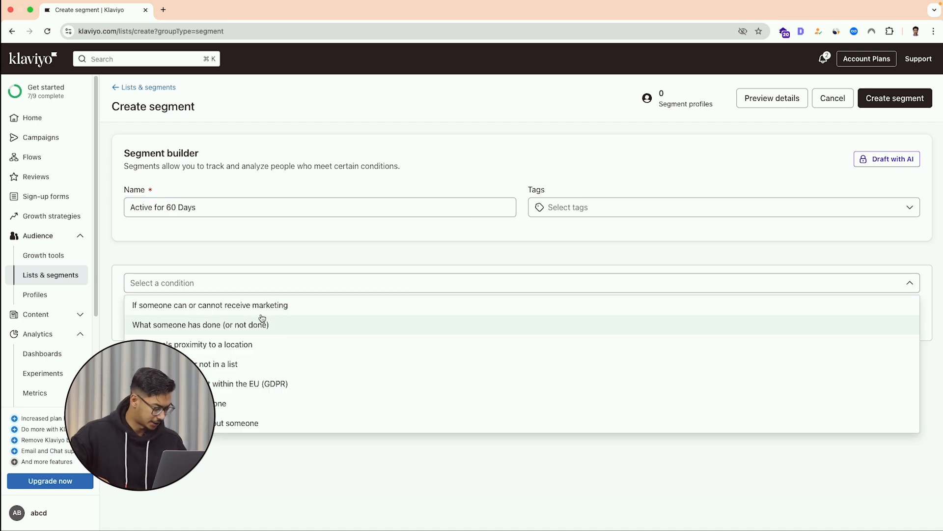
left_click(212, 325)
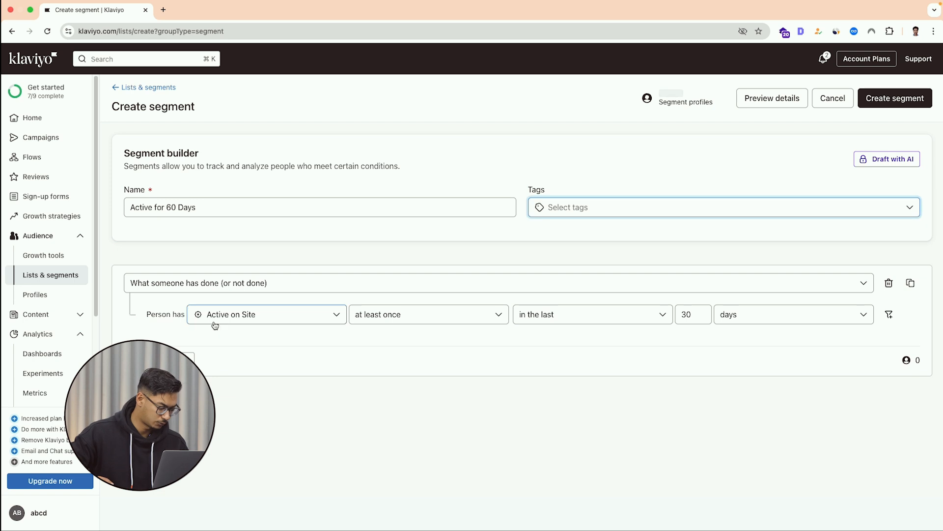
left_click(687, 315)
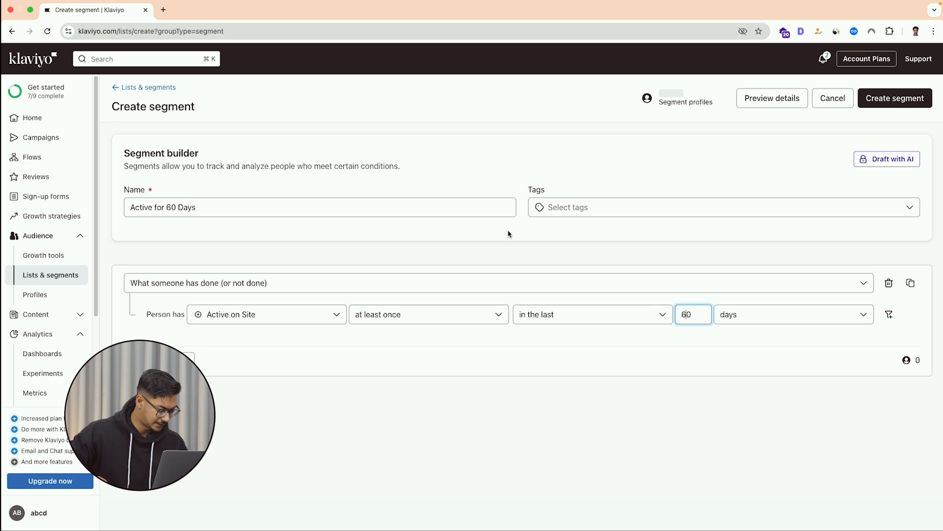
Add a second AND condition on what someone has done: Opened Email at least once in the last 60 days
left_click(167, 360)
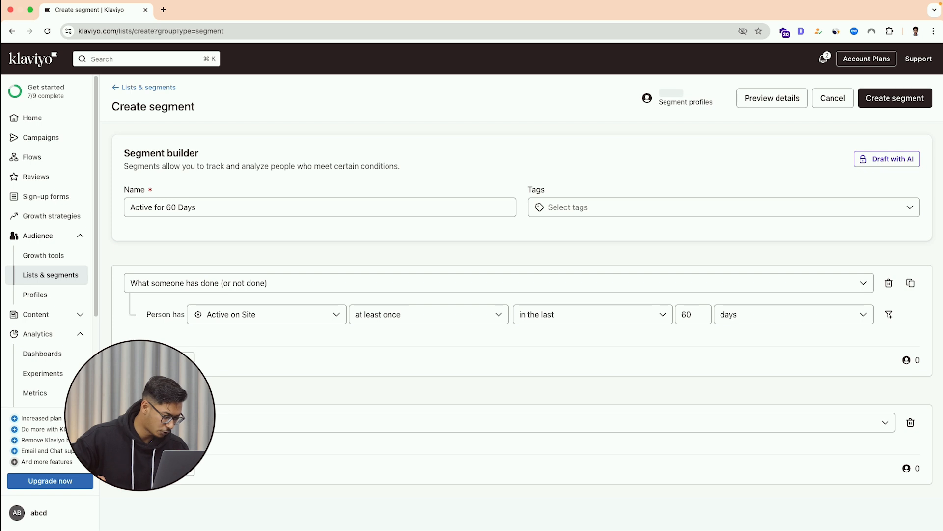
left_click(402, 421)
left_click(238, 302)
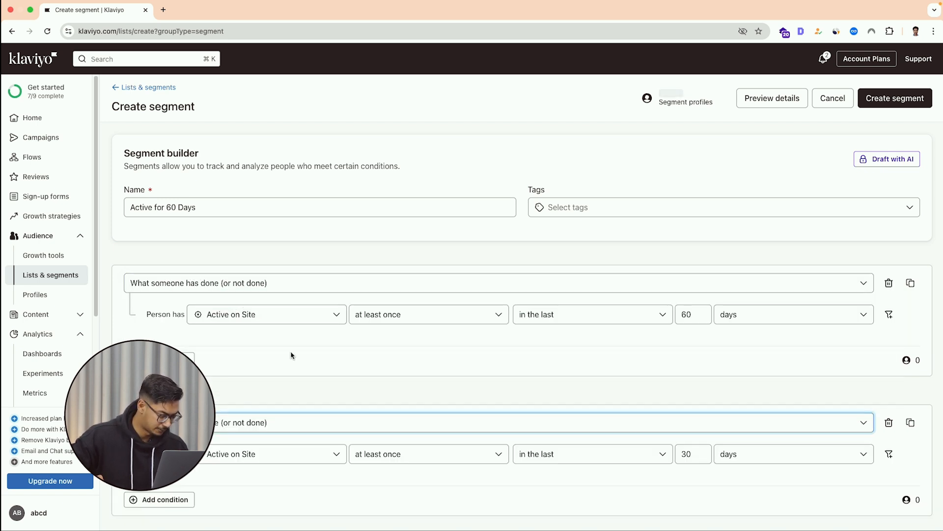
left_click(688, 455)
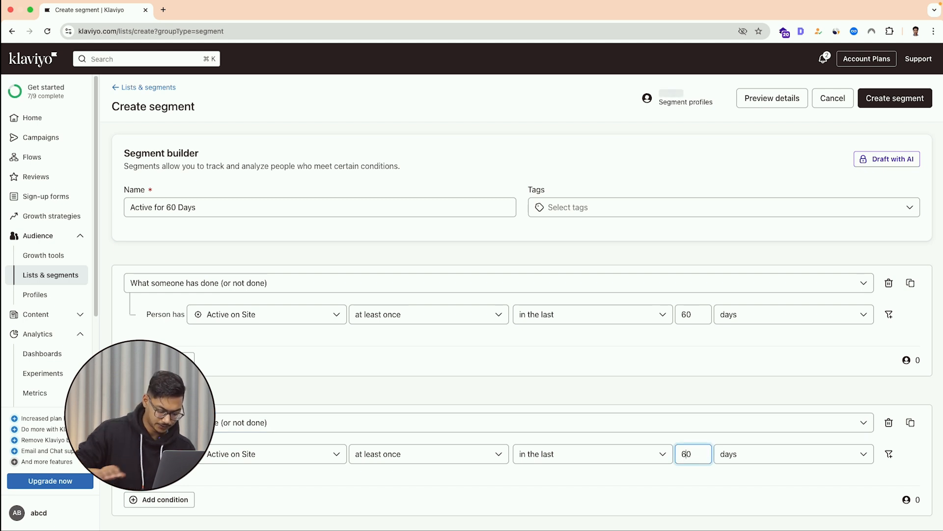
type("60")
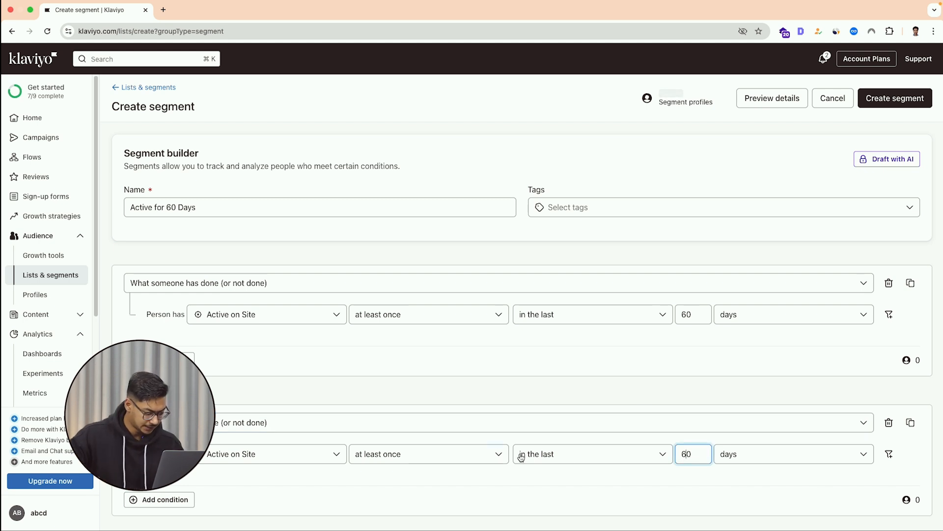
left_click(462, 456)
left_click(461, 456)
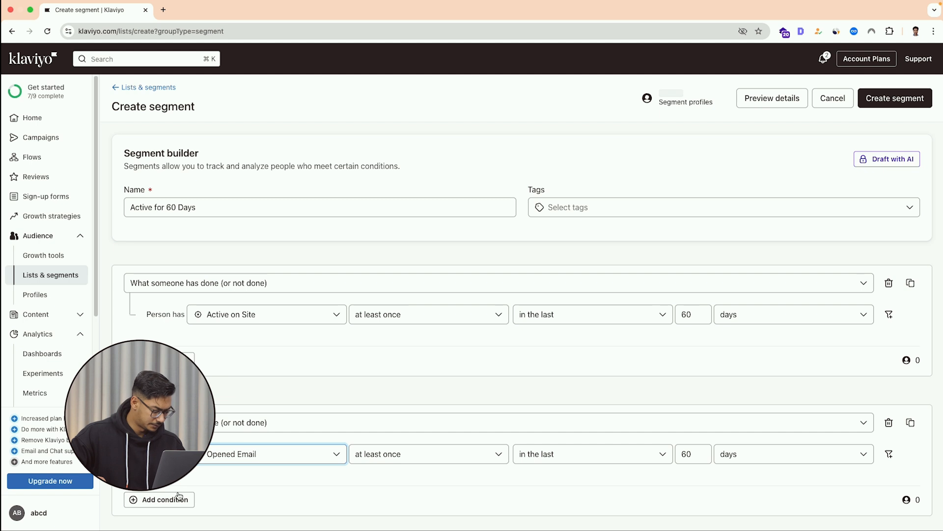
Add a third AND condition on what someone has done: Clicked Email at least once in the last 60 days
left_click(147, 507)
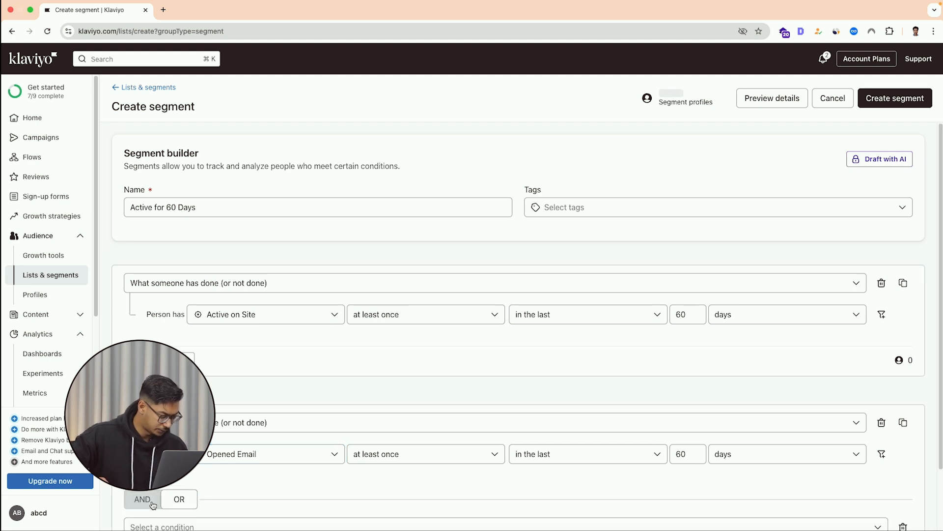
scroll(249, 452, "down", 2)
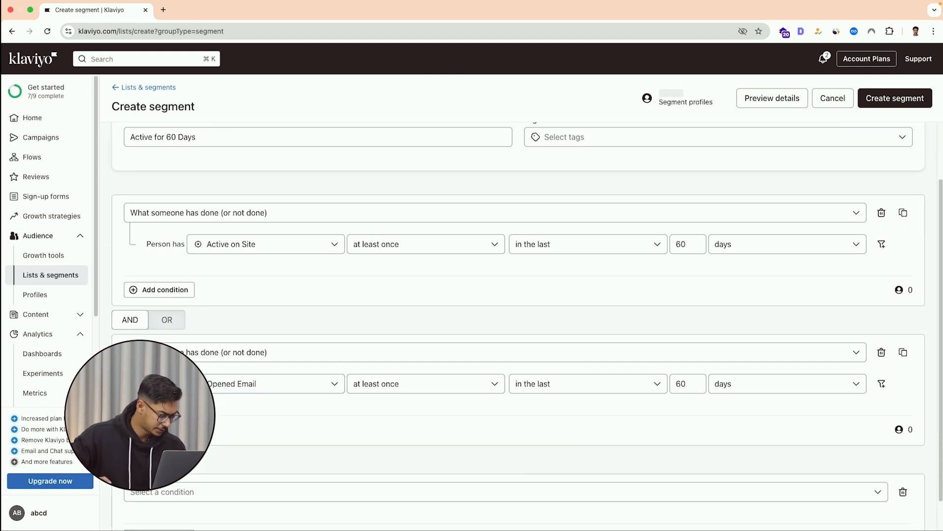
scroll(241, 450, "down", 1)
left_click(244, 452)
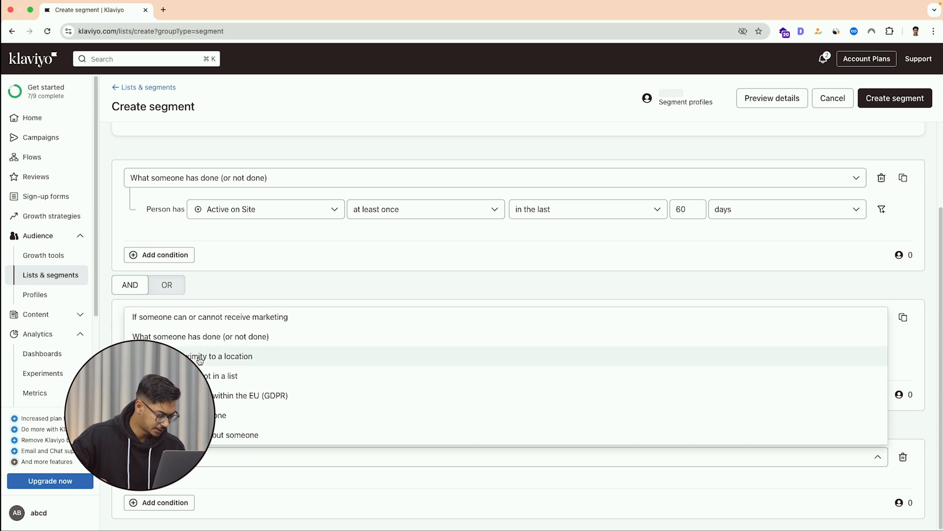
left_click(210, 342)
scroll(260, 457, "down", 1)
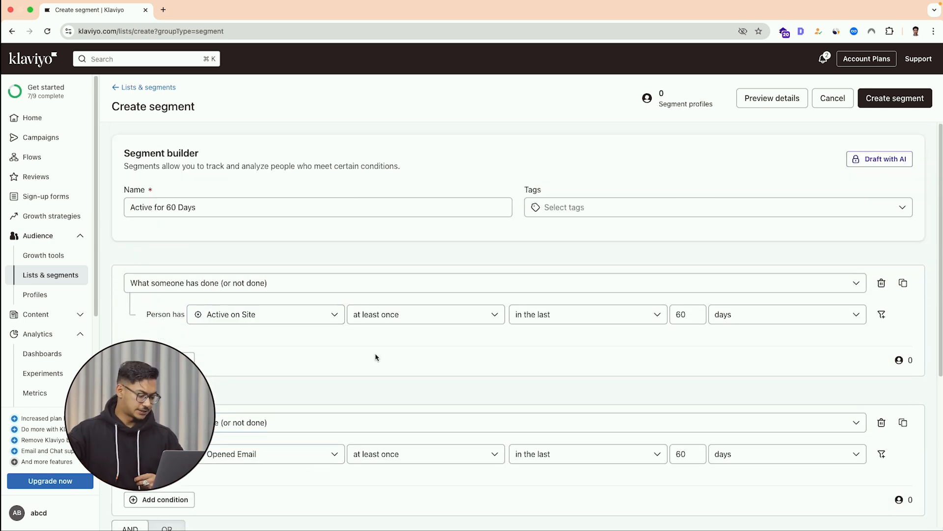
Review the segment's conditions and rename the segment "InActive for 60 Days"
scroll(377, 358, "down", 5)
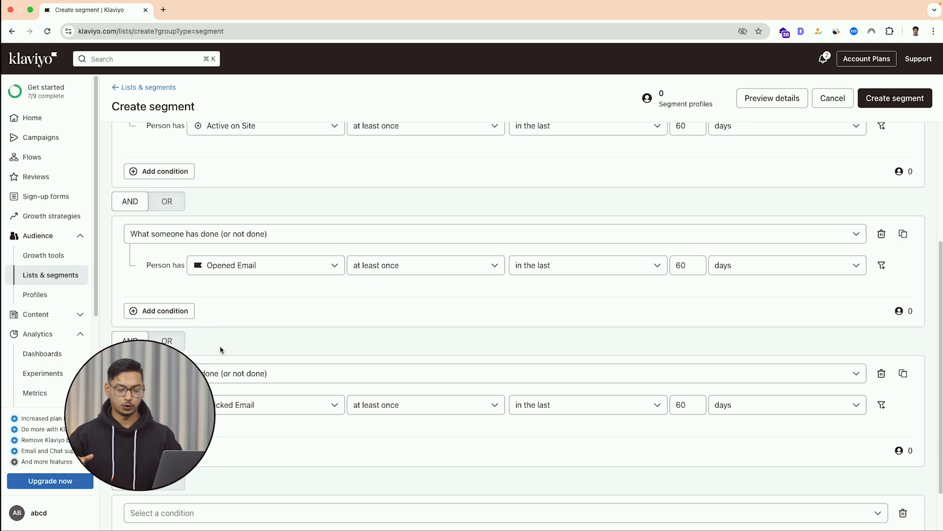
scroll(301, 327, "down", 1)
scroll(305, 329, "up", 2)
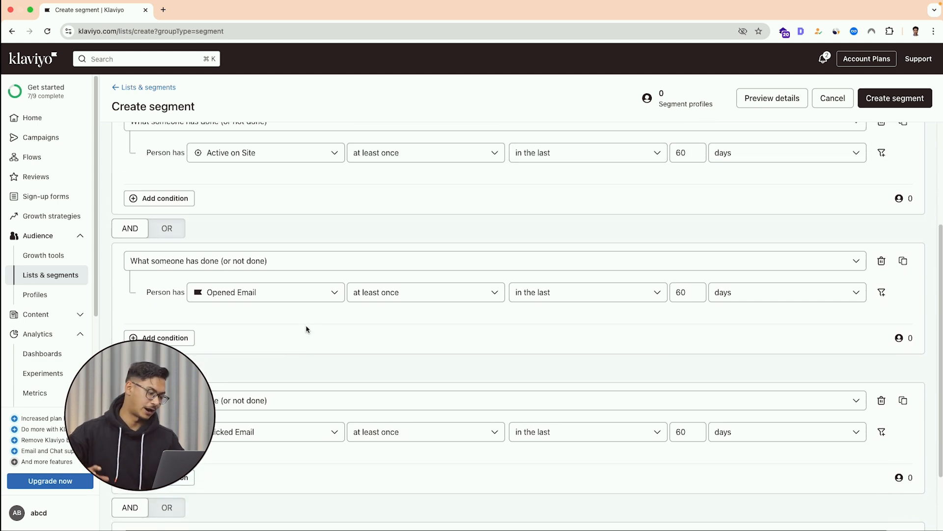
scroll(331, 274, "up", 5)
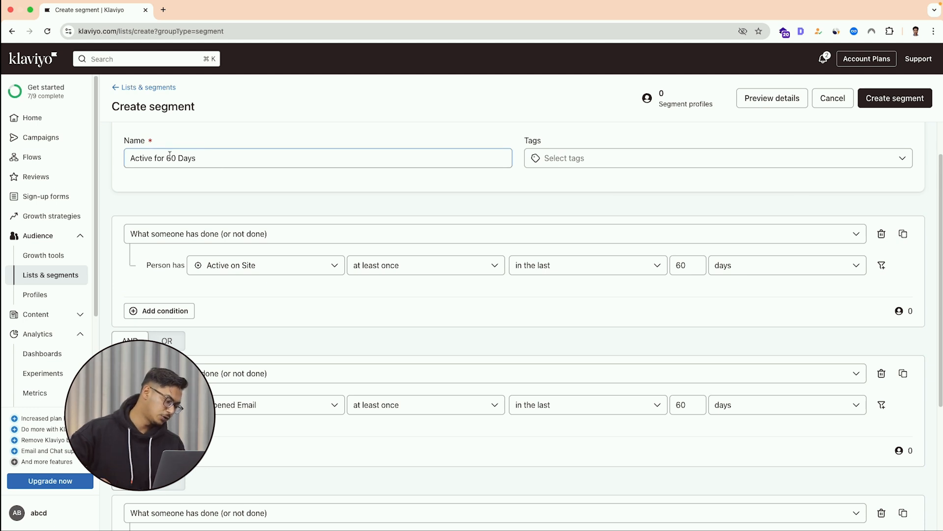
left_click(153, 158)
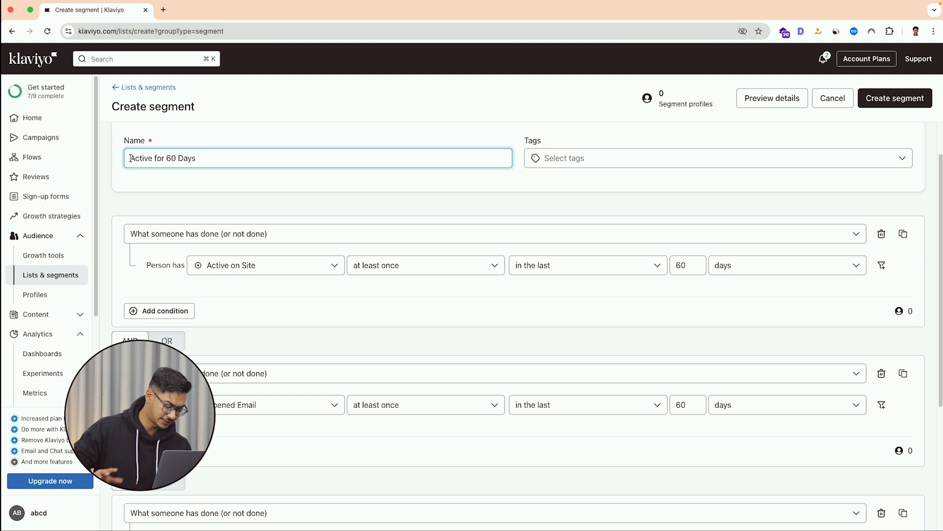
type("In")
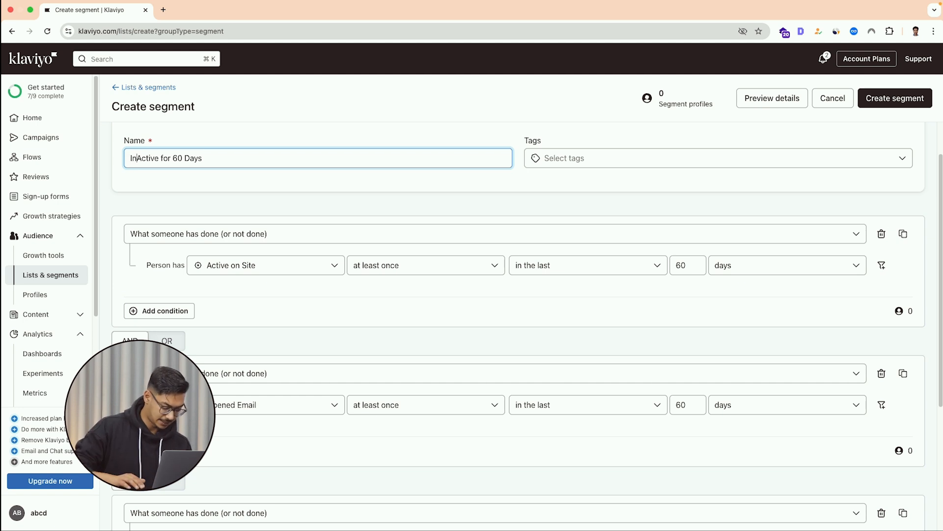
Correct the capitalization in the segment name so it reads "Inactive for 60 Days"
key("Delete")
type("a")
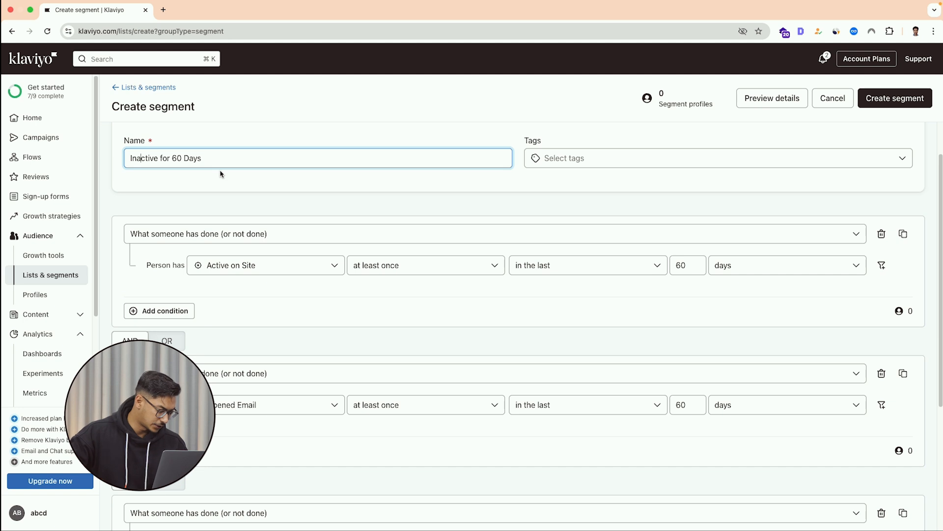
Set the frequency of the Active on Site, Opened Email and Clicked Email conditions to "zero times"
left_click(493, 267)
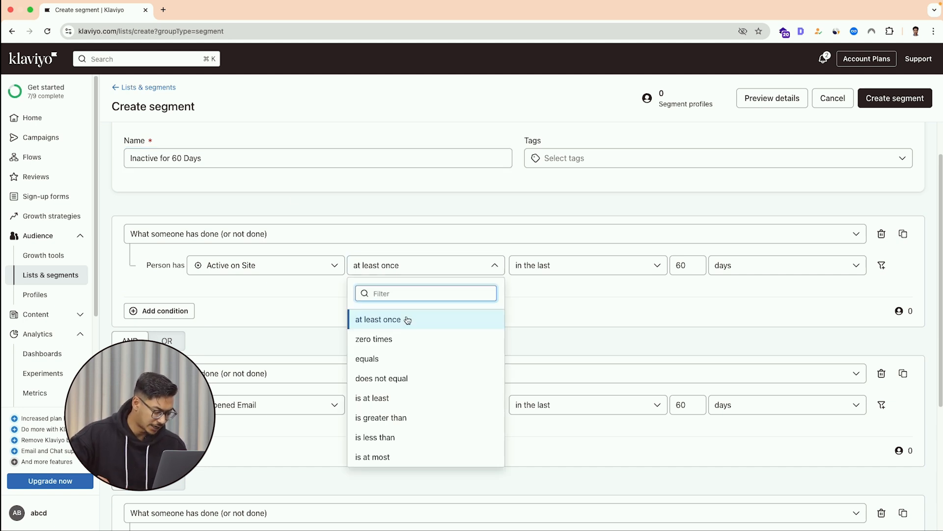
left_click(389, 341)
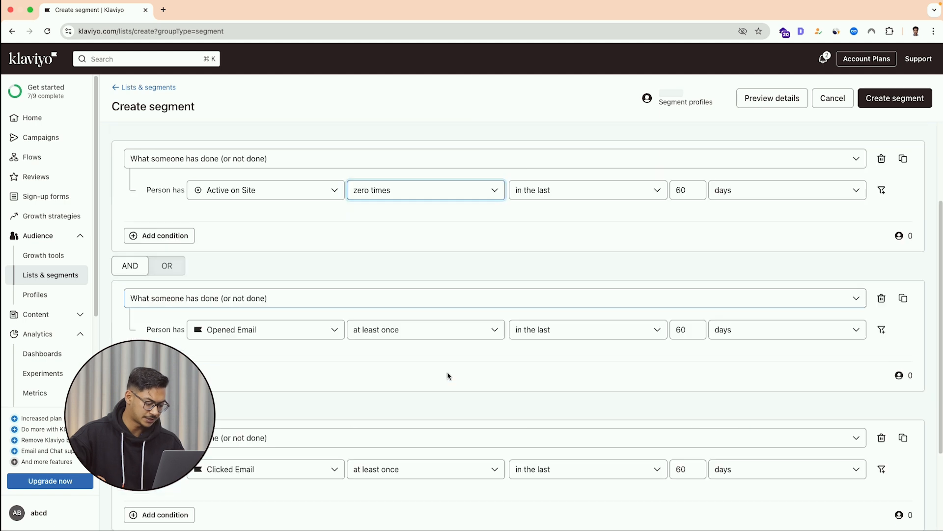
scroll(448, 375, "down", 5)
left_click(486, 216)
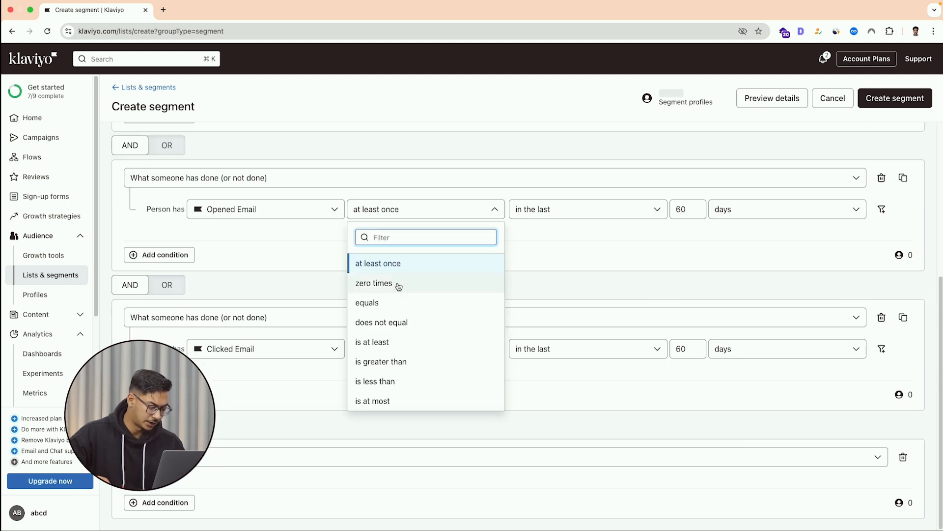
left_click(398, 284)
left_click(455, 352)
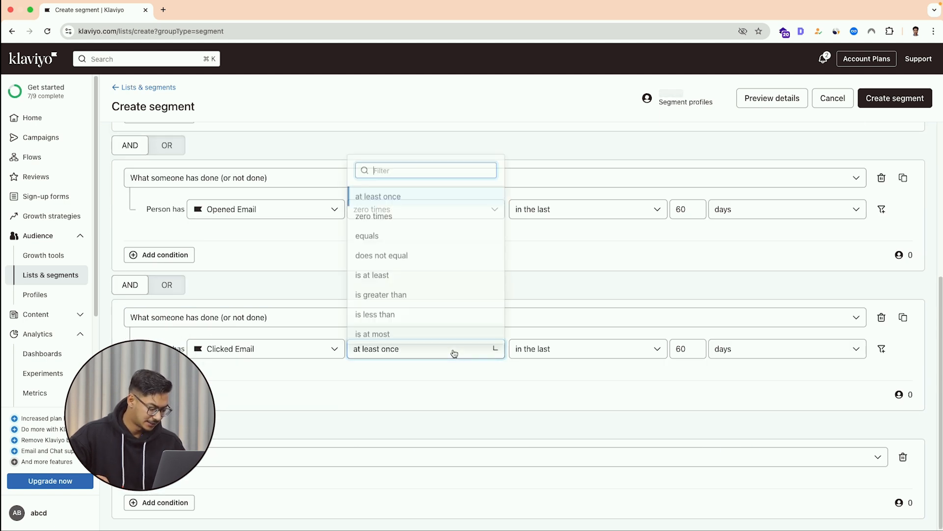
left_click(385, 211)
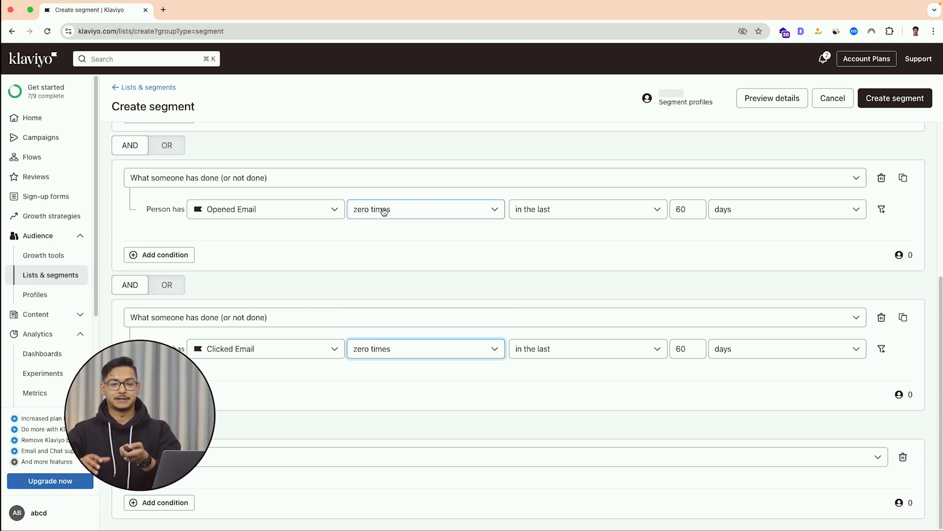